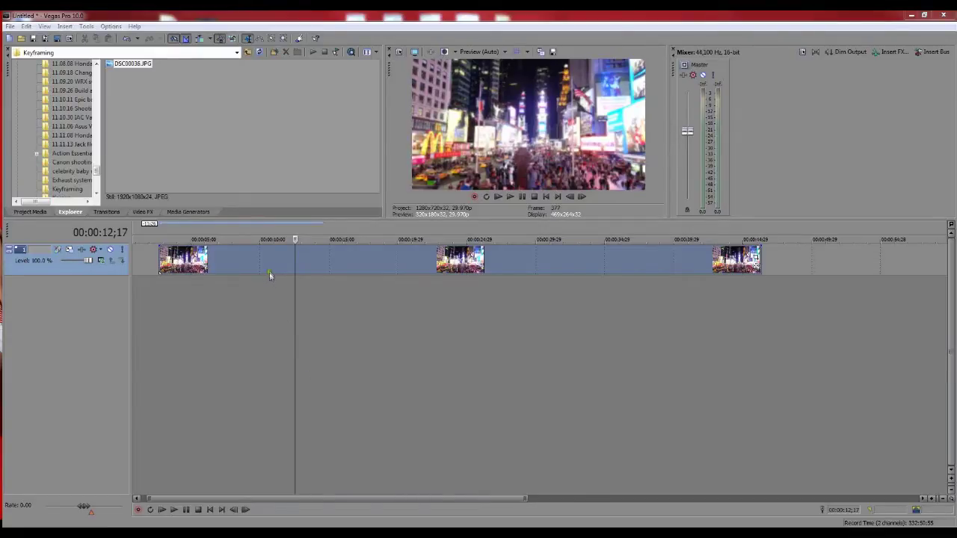
# Step: Put the playhead on the Times Square photo event and open its Event Pan/Crop window
pyautogui.click(253, 258)
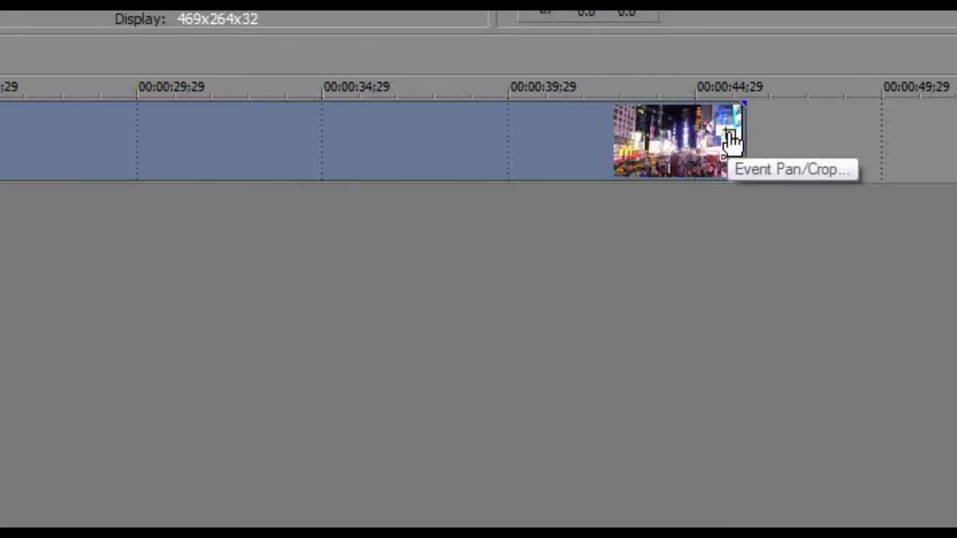
pyautogui.click(730, 138)
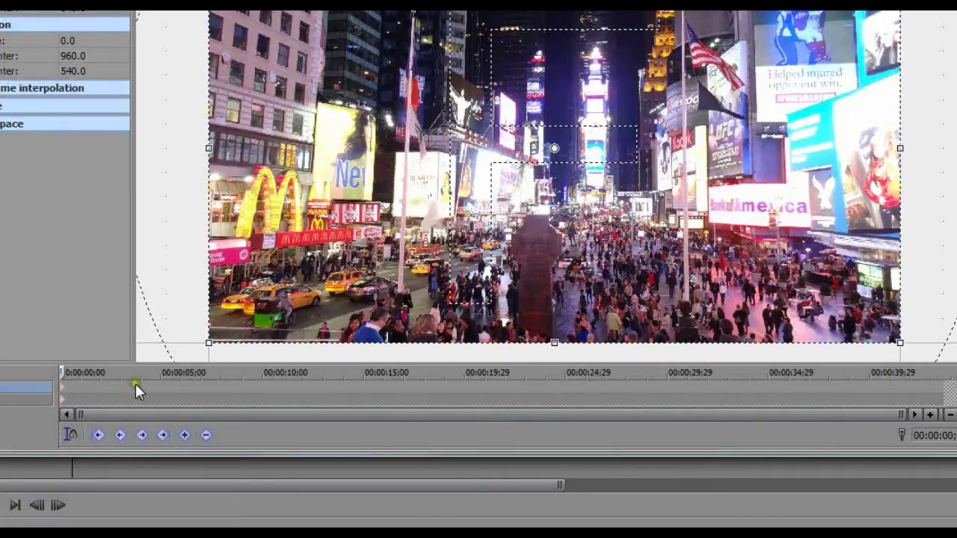
# Step: Add a keyframe near 3 seconds that crops tightly onto the McDonald's sign, centered at 278.0, 723.5
pyautogui.click(135, 386)
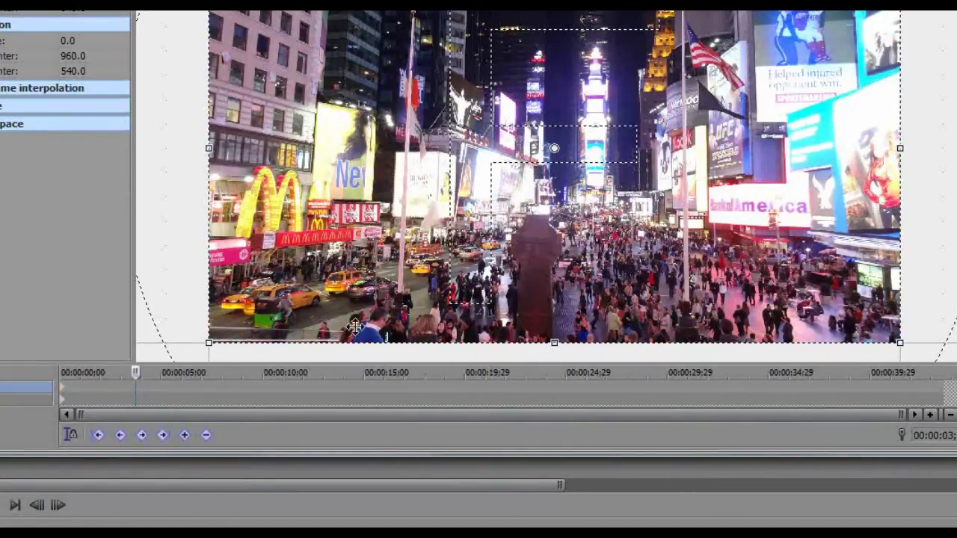
pyautogui.moveTo(900, 340); pyautogui.dragTo(769, 190)
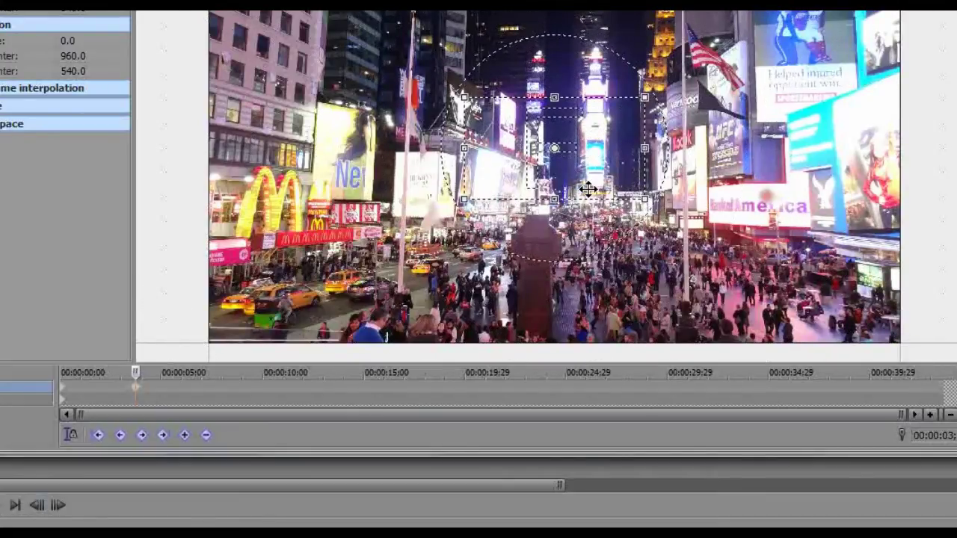
pyautogui.moveTo(588, 168); pyautogui.dragTo(359, 220)
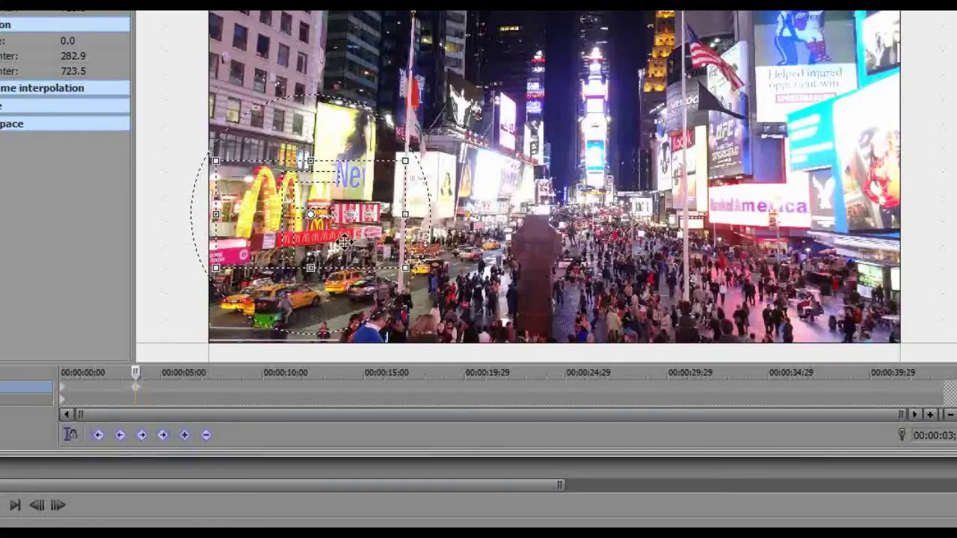
pyautogui.moveTo(352, 245); pyautogui.dragTo(349, 245)
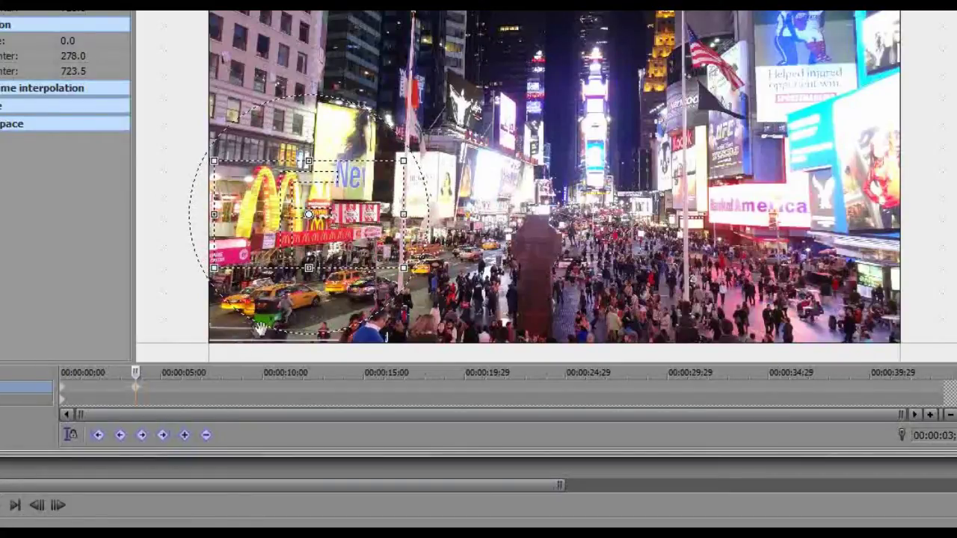
pyautogui.click(64, 390)
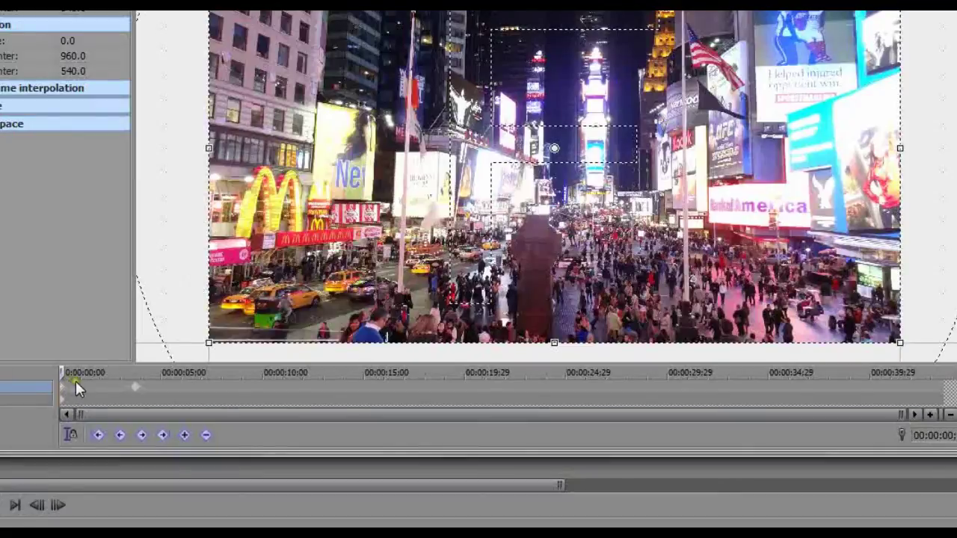
# Step: Check the McDonald's close-up keyframe, then close Pan/Crop and play the event from its start
pyautogui.click(138, 389)
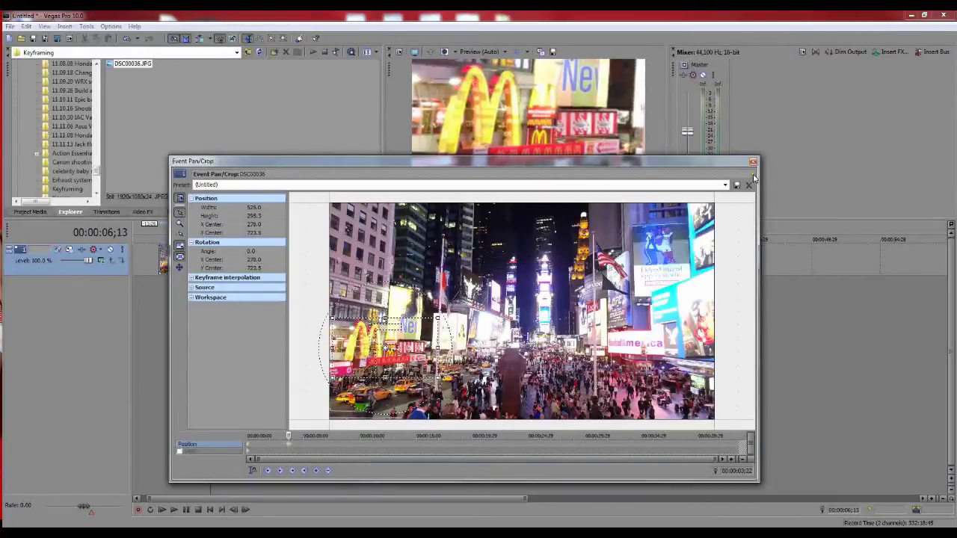
pyautogui.click(753, 161)
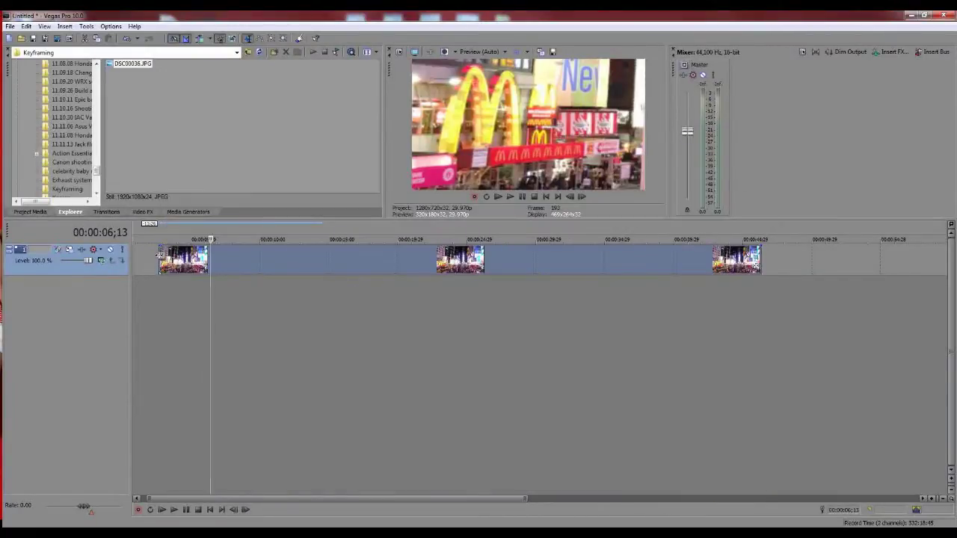
pyautogui.click(160, 255)
pyautogui.click(174, 510)
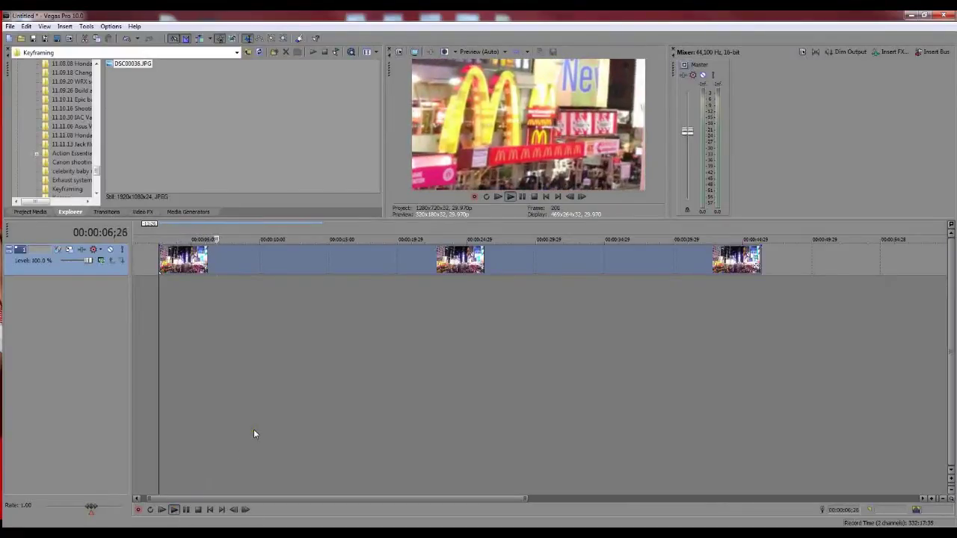
pyautogui.click(204, 510)
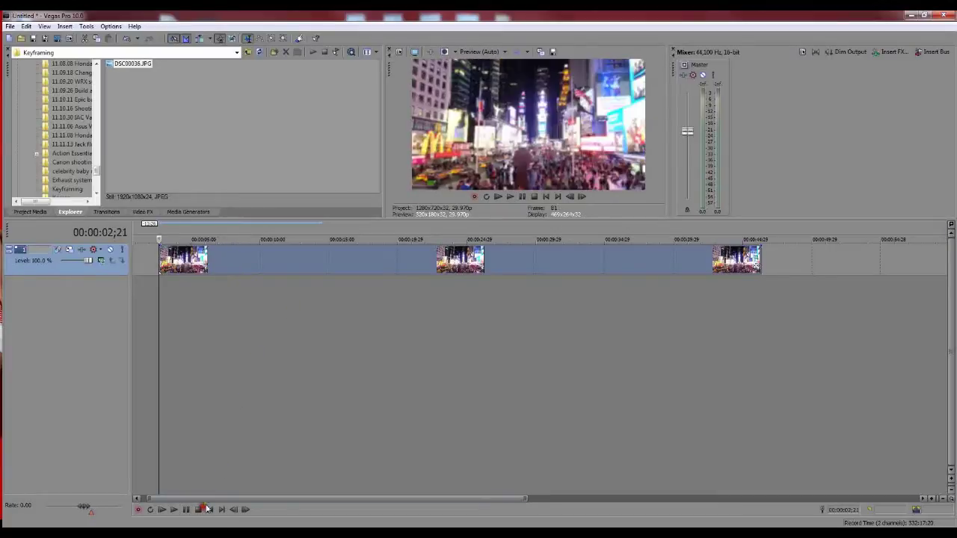
# Step: Reopen the photo's Pan/Crop window and zoom in on the keyframe ruler
pyautogui.click(756, 257)
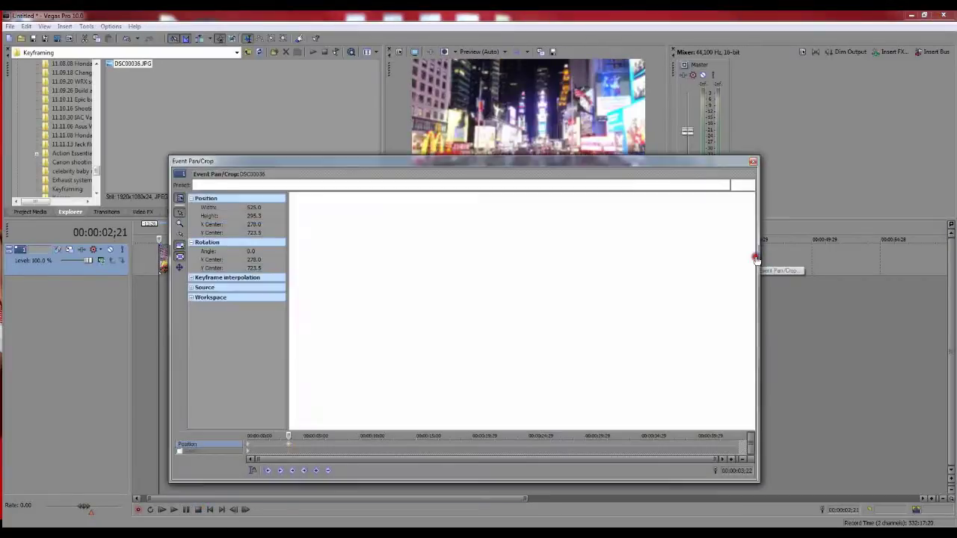
pyautogui.click(249, 447)
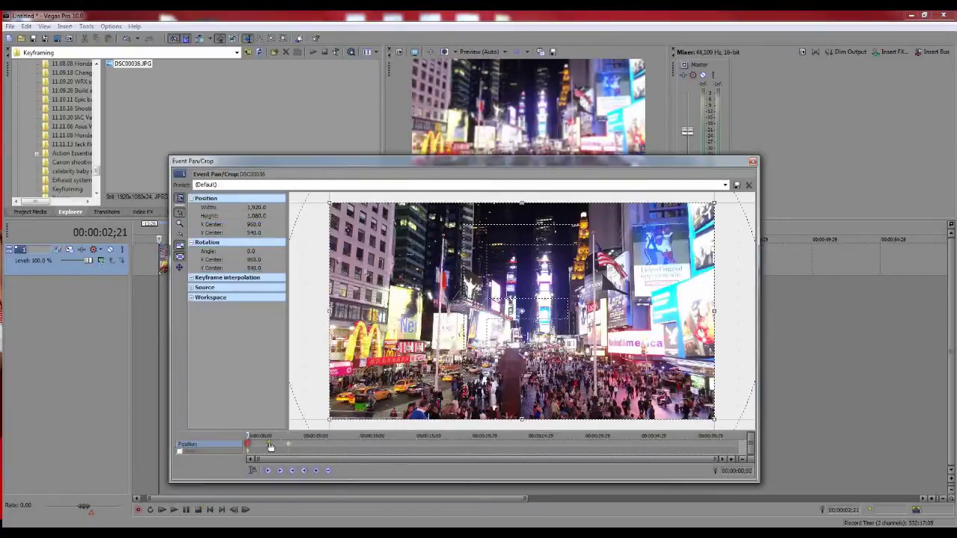
pyautogui.scroll(3, 284, 446)
pyautogui.scroll(3, 293, 444)
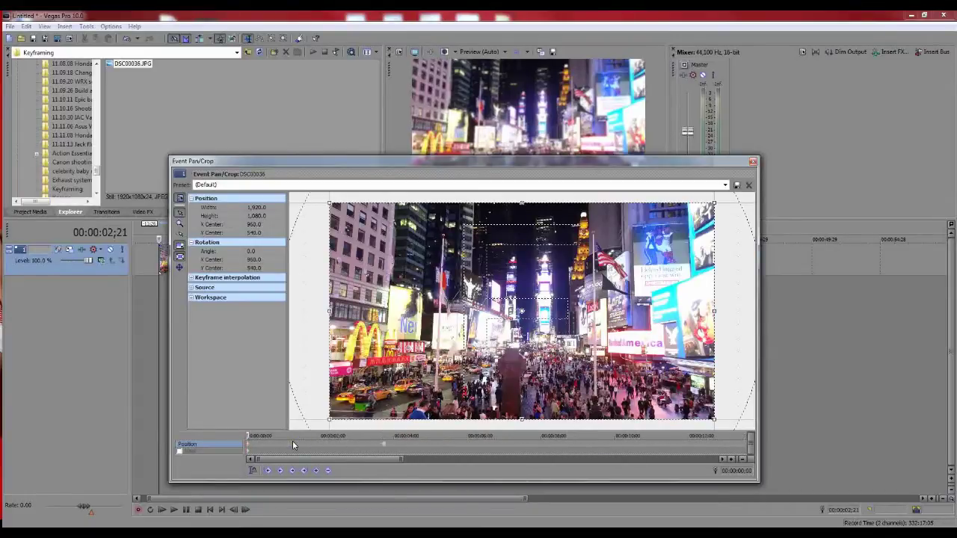
pyautogui.scroll(2, 293, 445)
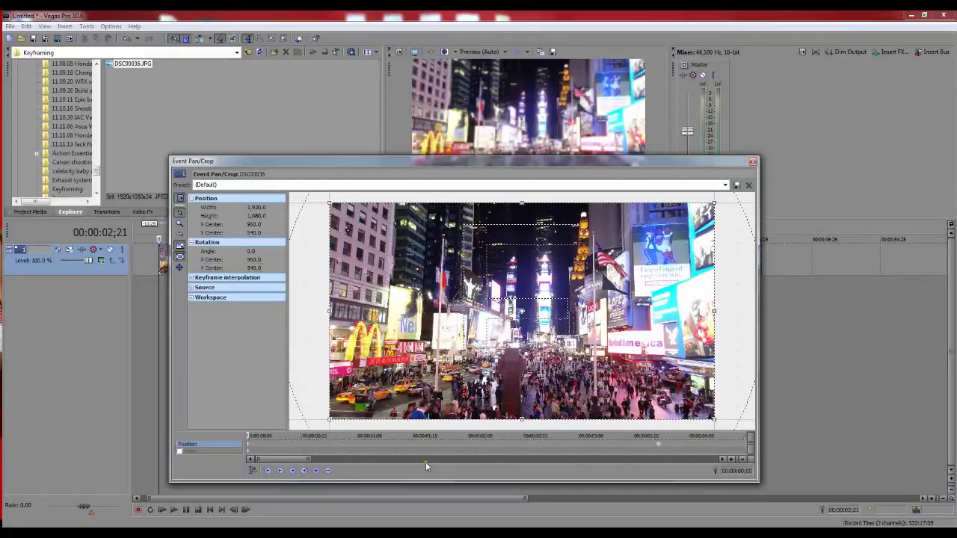
# Step: Compare the full-frame and close-up keyframes, then move the close-up keyframe earlier in time
pyautogui.click(658, 447)
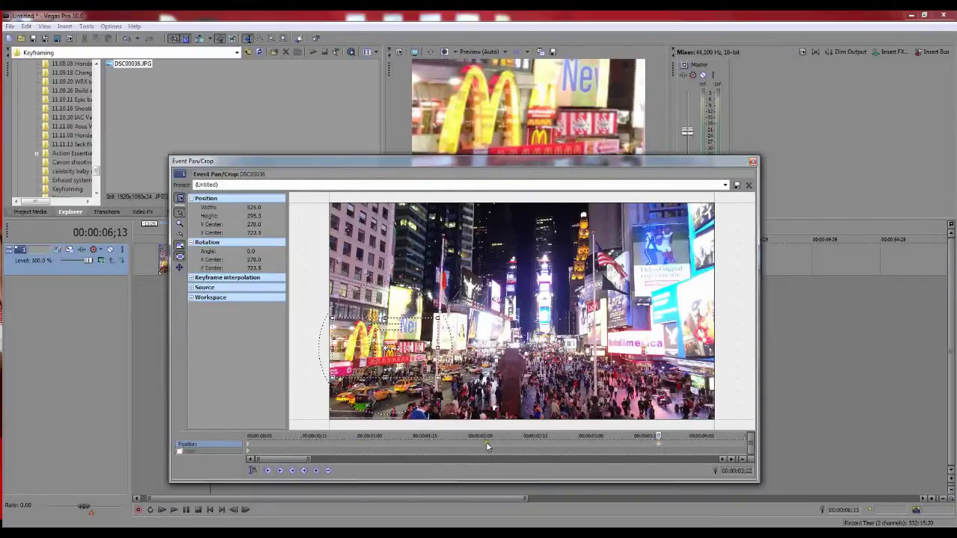
pyautogui.click(638, 447)
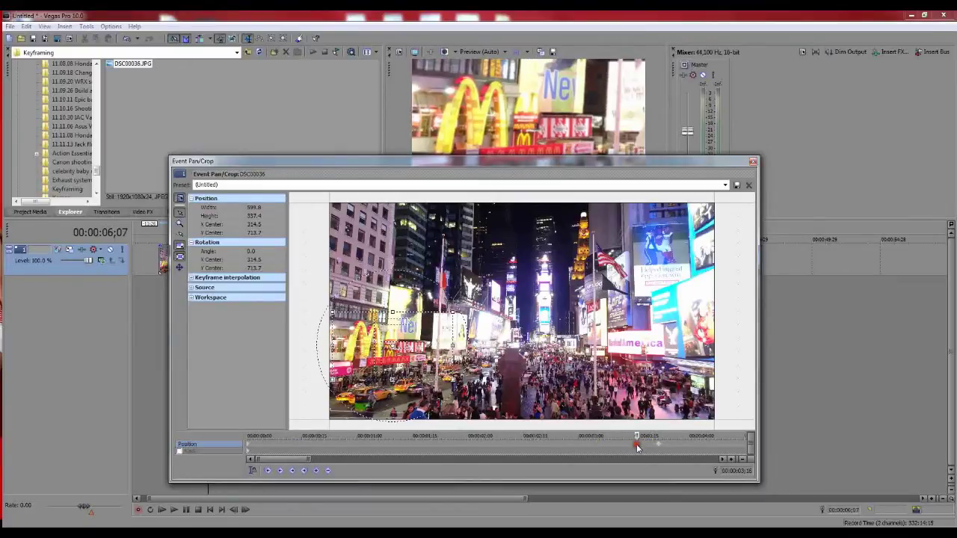
pyautogui.click(658, 445)
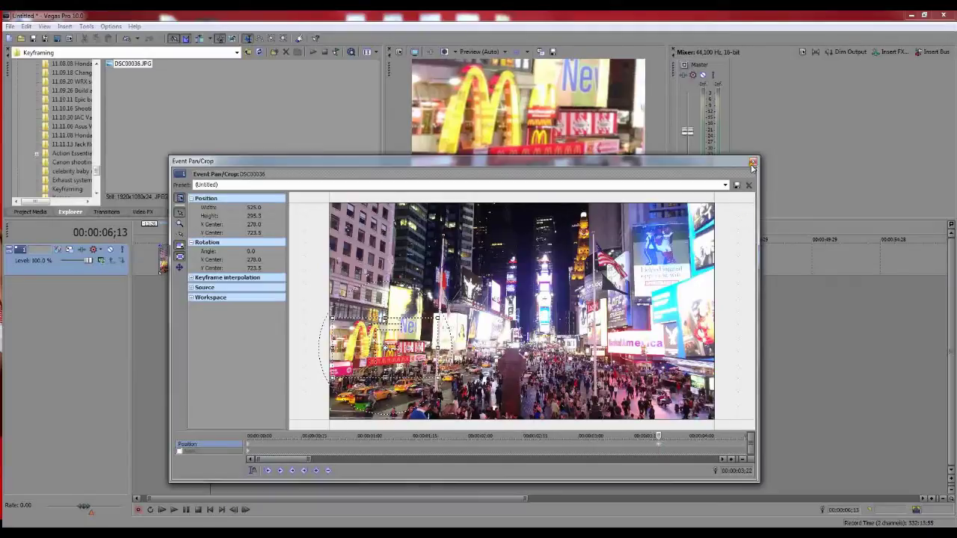
pyautogui.click(249, 447)
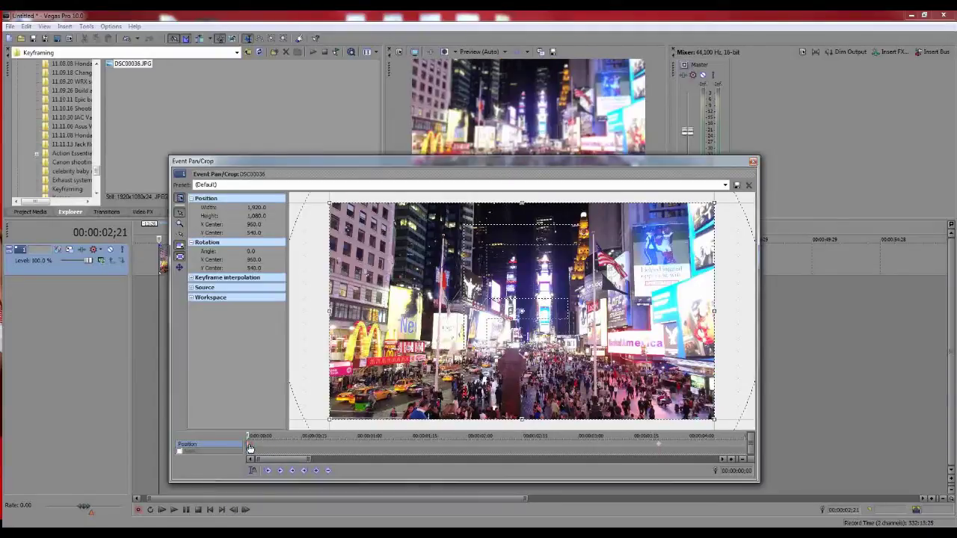
pyautogui.click(659, 447)
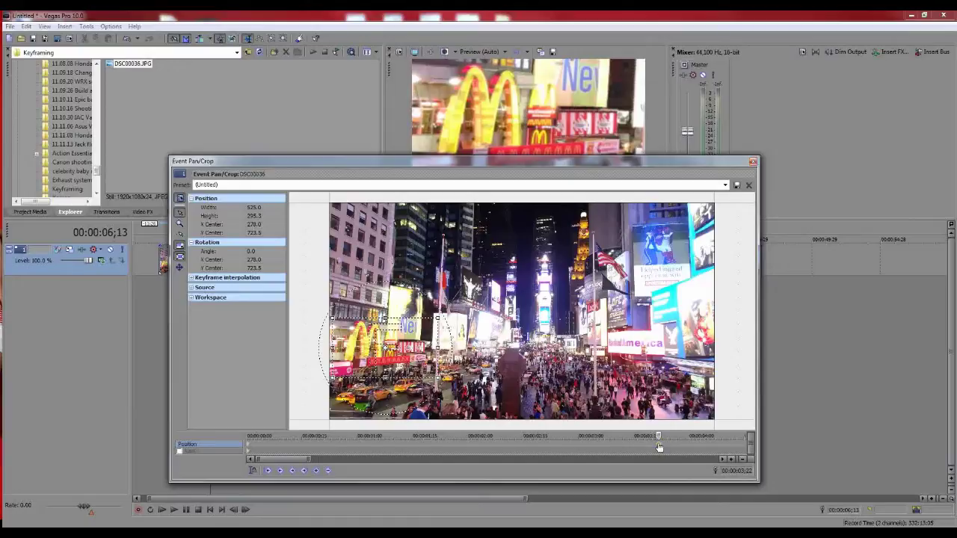
pyautogui.moveTo(658, 448); pyautogui.dragTo(357, 449)
pyautogui.click(753, 161)
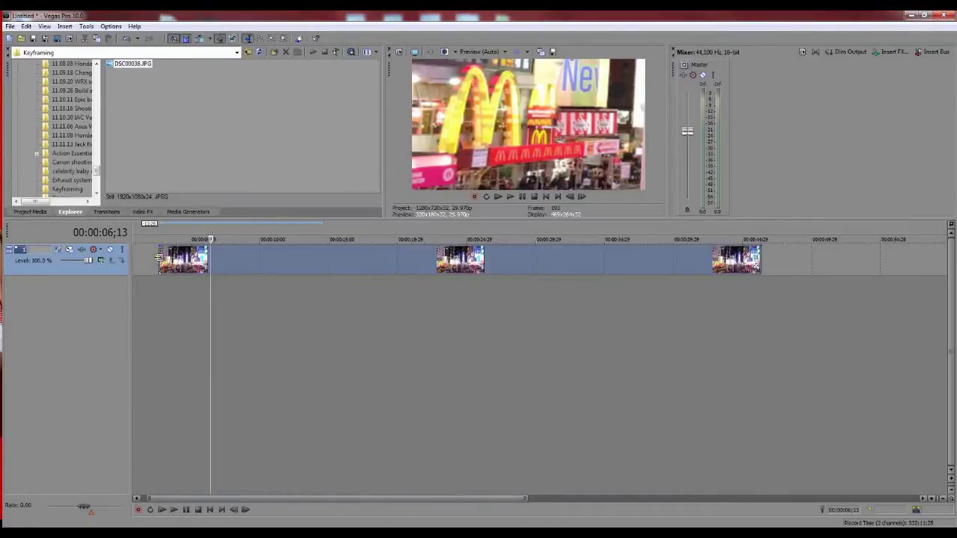
# Step: Replay the animated zoom from the event's start
pyautogui.click(210, 509)
pyautogui.click(180, 509)
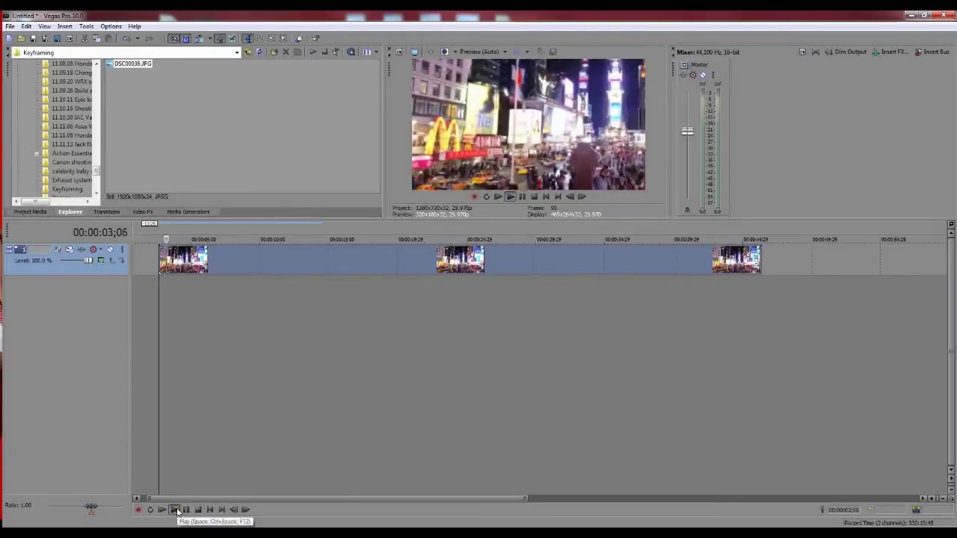
pyautogui.click(198, 509)
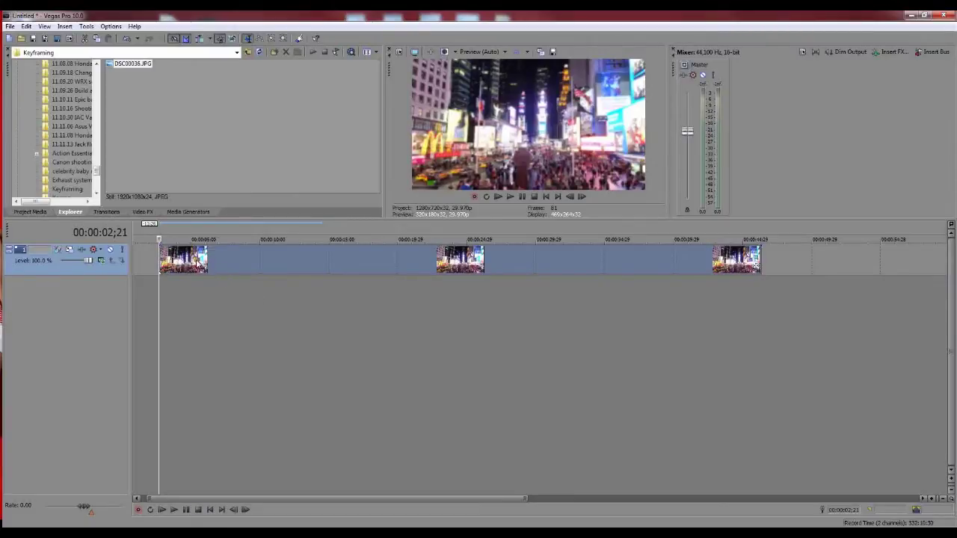
# Step: Reopen the Times Square event's Pan/Crop settings and zoom in on the keyframe timeline
pyautogui.click(189, 260)
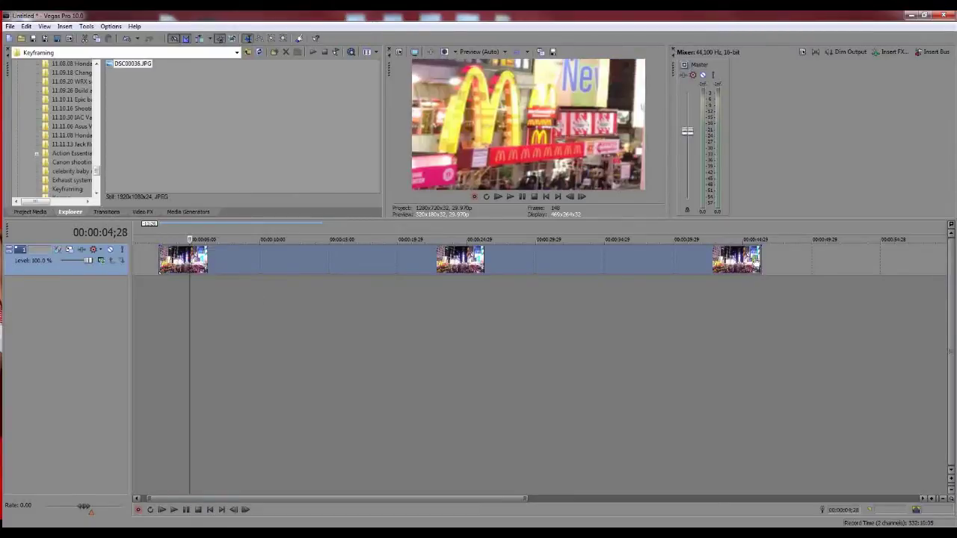
pyautogui.click(202, 251)
pyautogui.click(261, 446)
pyautogui.scroll(2, 280, 450)
pyautogui.scroll(2, 280, 451)
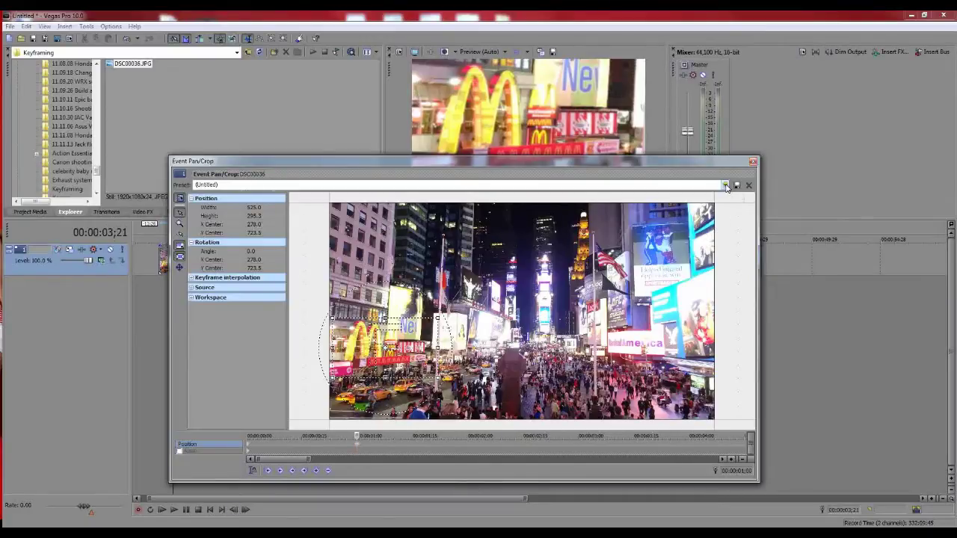
# Step: Reset the framing with the (Default) preset and give the keyframe Linear interpolation
pyautogui.click(725, 186)
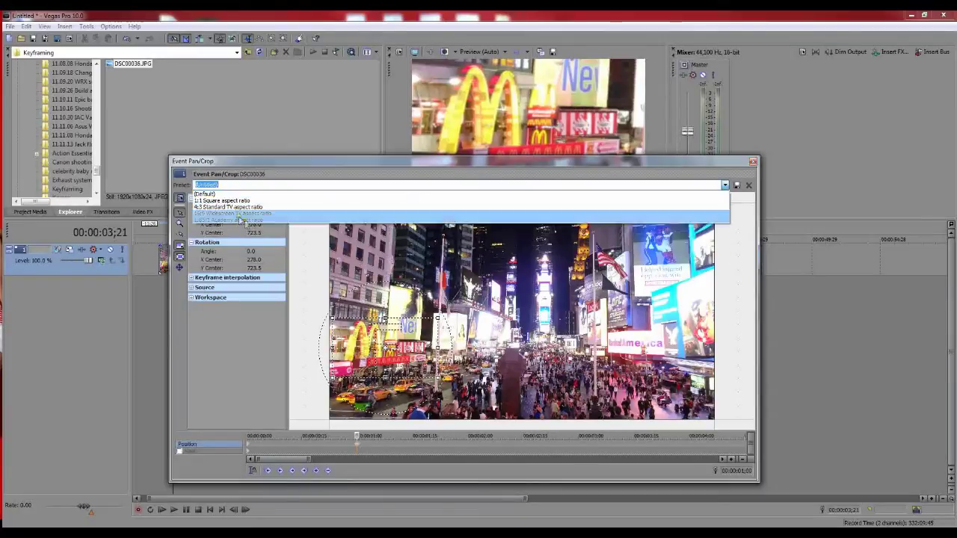
pyautogui.click(217, 194)
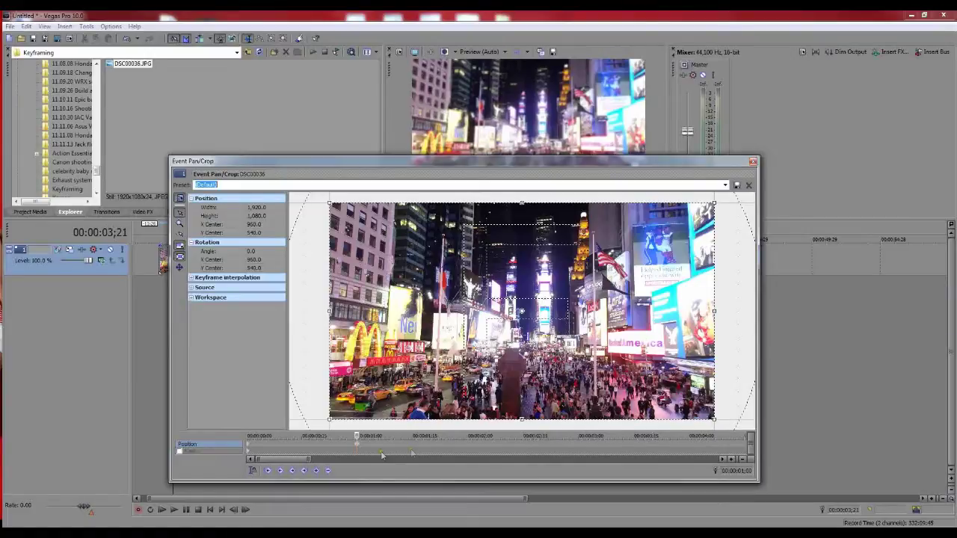
pyautogui.rightClick(358, 445)
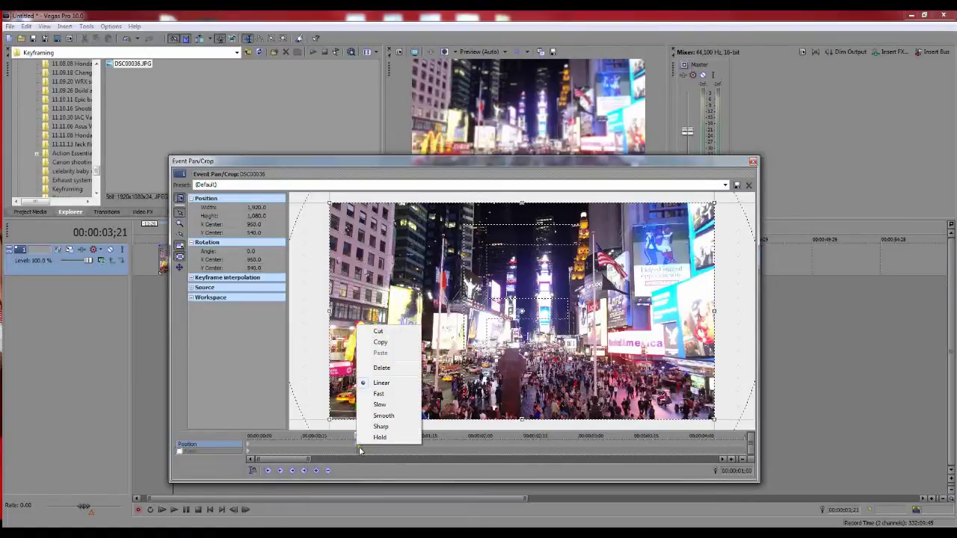
pyautogui.click(383, 382)
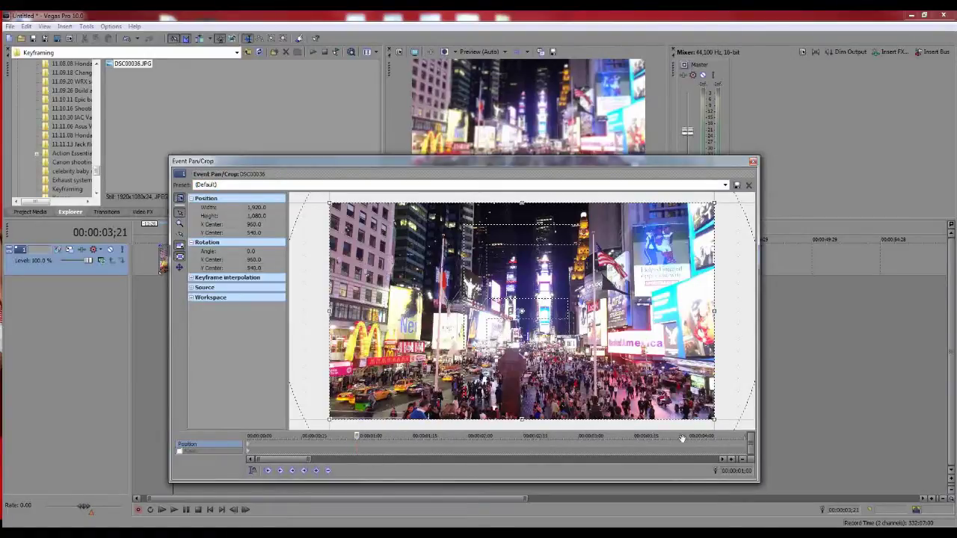
# Step: Shrink the crop frame slightly and shift it toward the upper left
pyautogui.moveTo(714, 420); pyautogui.dragTo(688, 404)
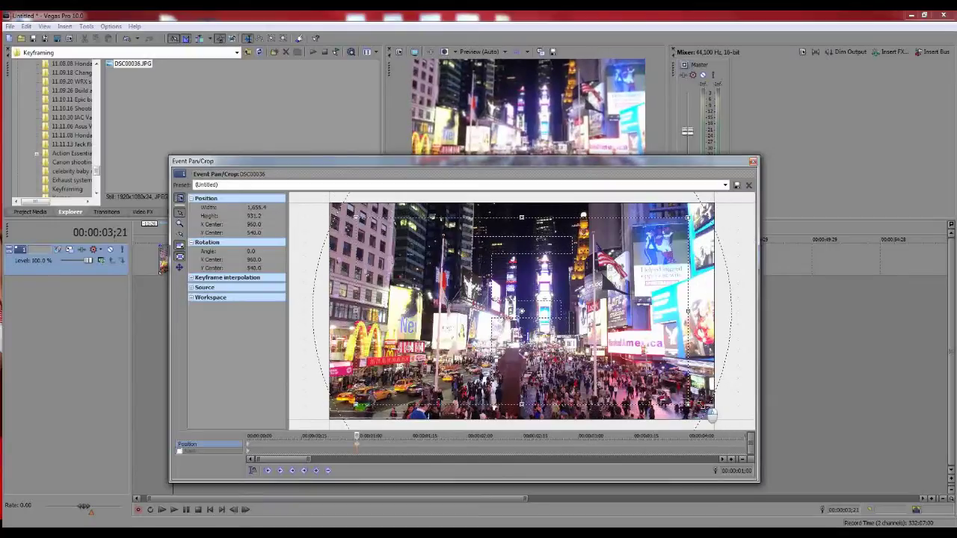
pyautogui.moveTo(619, 379); pyautogui.dragTo(595, 365)
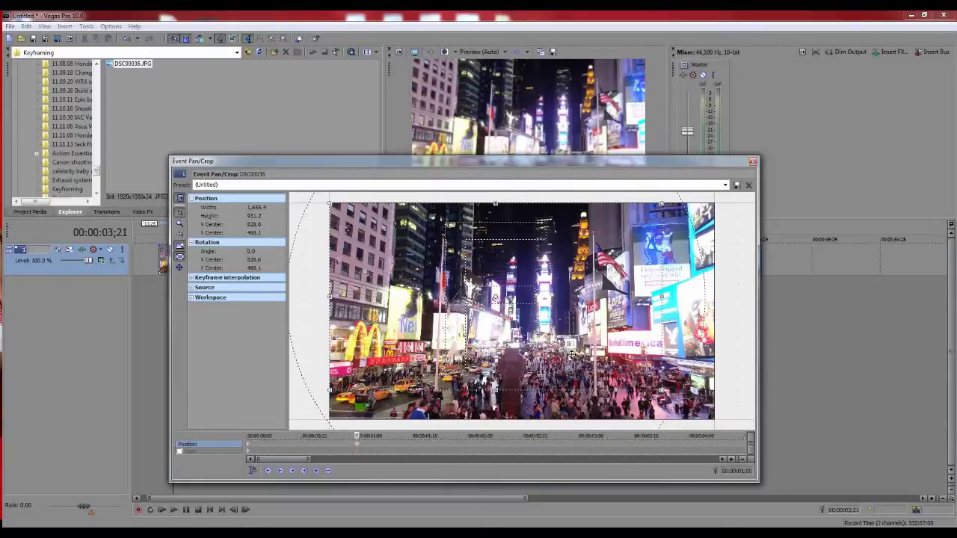
pyautogui.rightClick(356, 447)
# Step: Delete the keyframe and frame the event's start slightly zoomed in toward the upper left
pyautogui.click(368, 372)
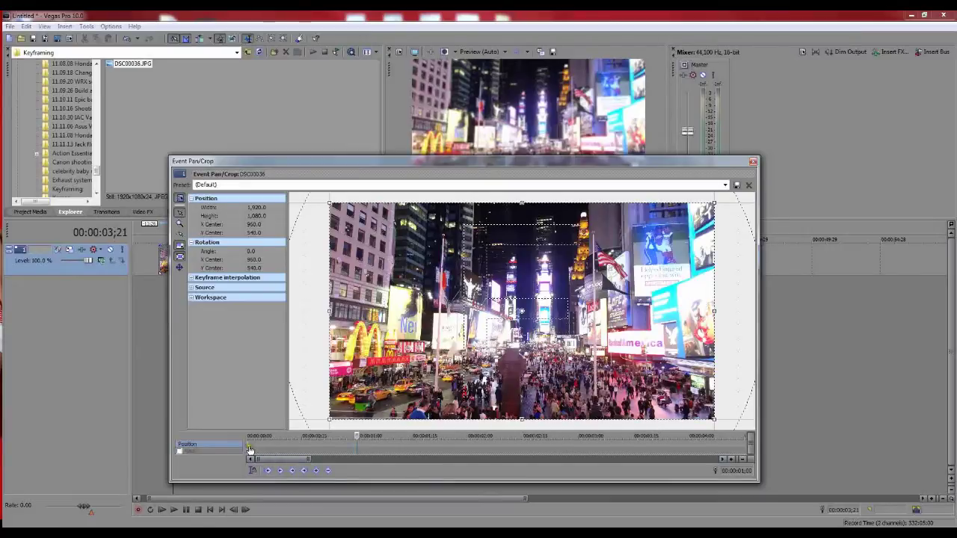
pyautogui.click(248, 447)
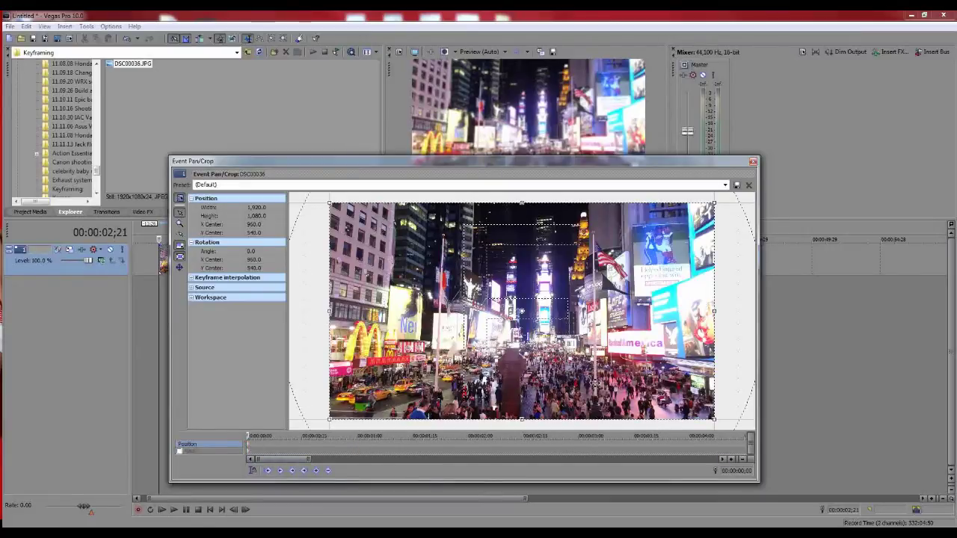
pyautogui.moveTo(715, 419); pyautogui.dragTo(697, 416)
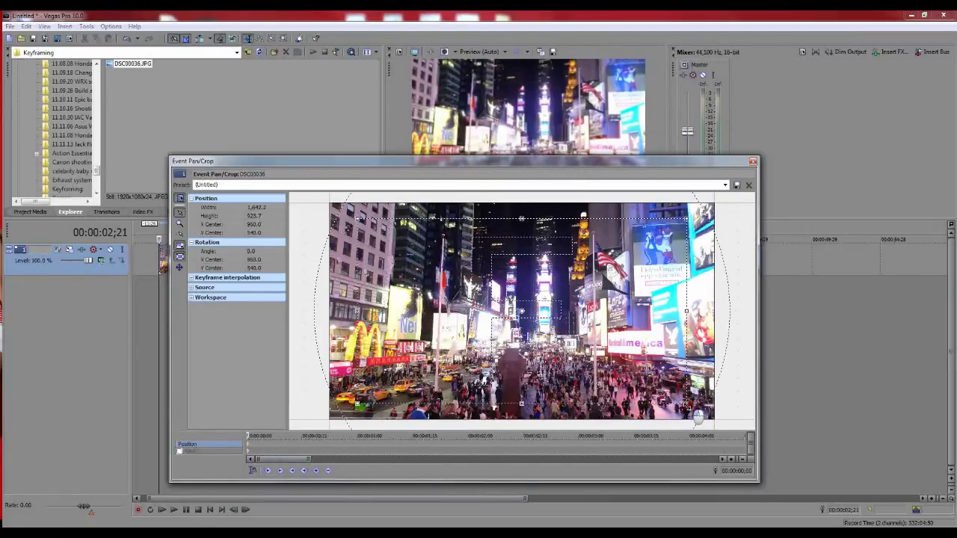
pyautogui.moveTo(660, 384); pyautogui.dragTo(627, 365)
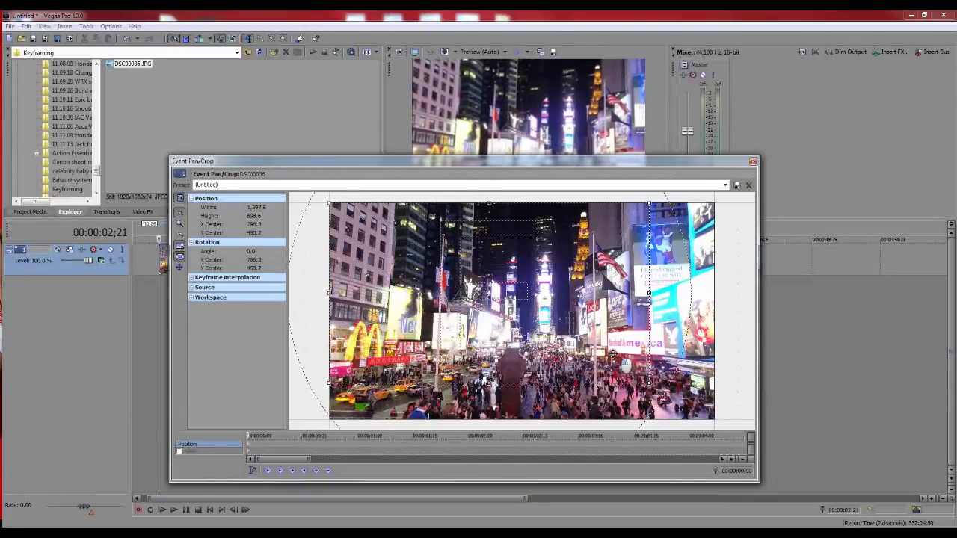
# Step: At 1 second, pan the 1597.6×898.6 crop toward the lower right, centered at 1113.8, 626.4
pyautogui.click(315, 443)
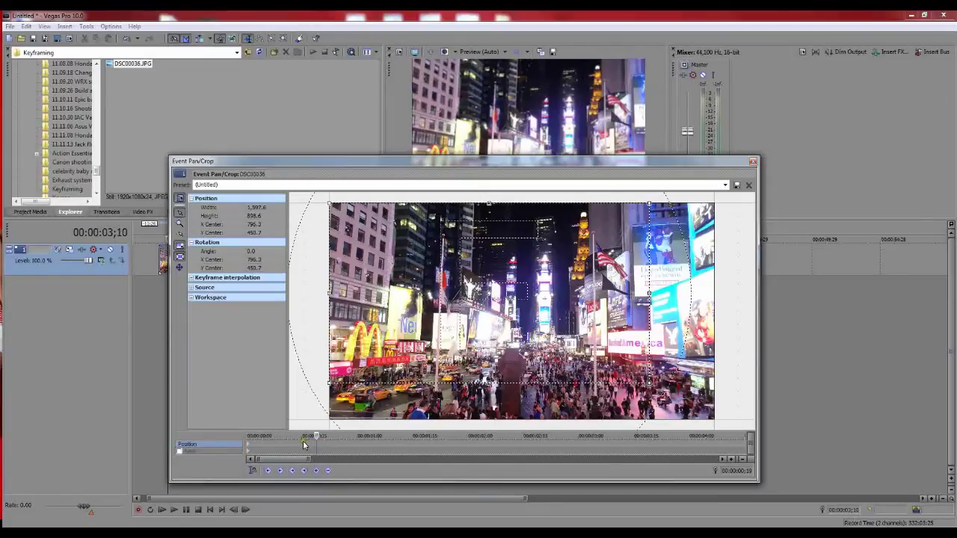
pyautogui.click(357, 443)
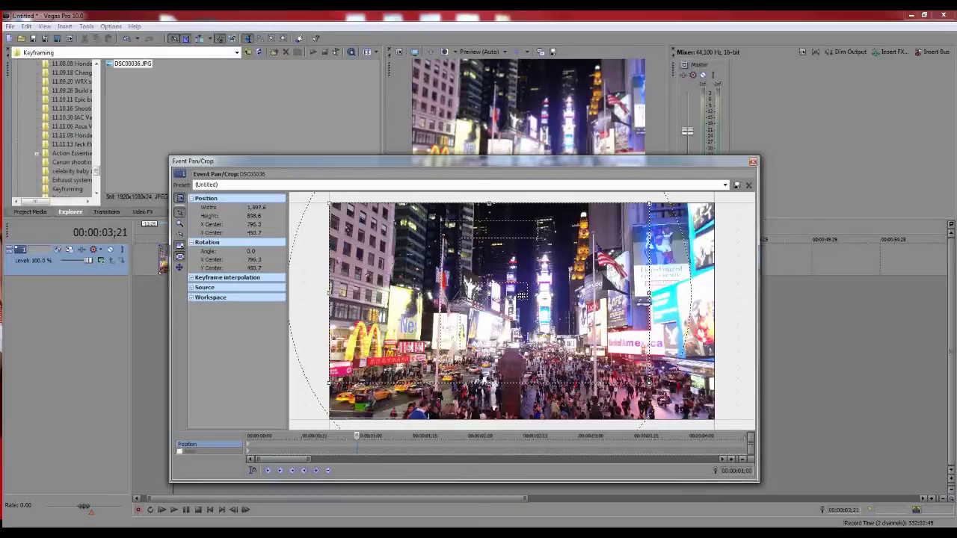
pyautogui.moveTo(397, 277); pyautogui.dragTo(461, 310)
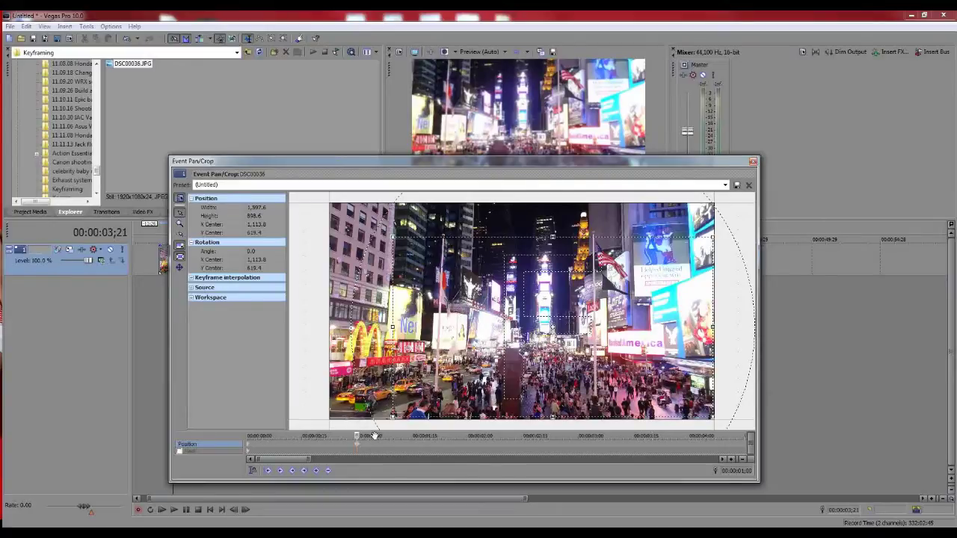
# Step: Close Pan/Crop, play back the upper-left to lower-right pan, and reopen the event's Pan/Crop window
pyautogui.click(753, 161)
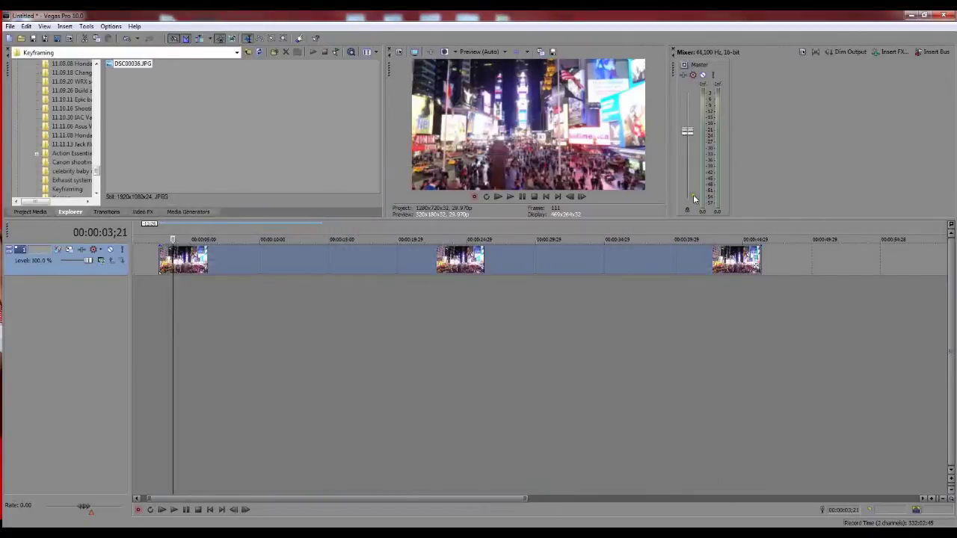
pyautogui.click(160, 261)
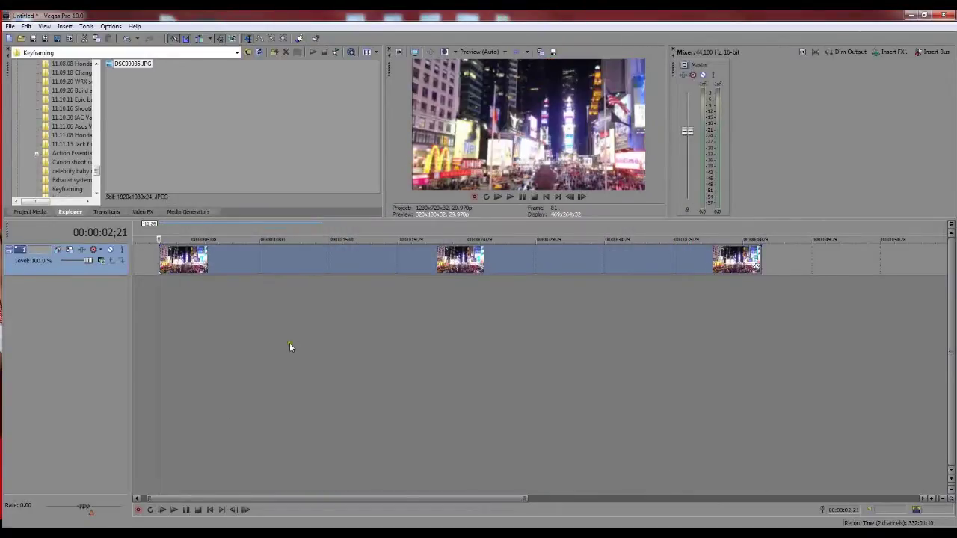
pyautogui.click(174, 509)
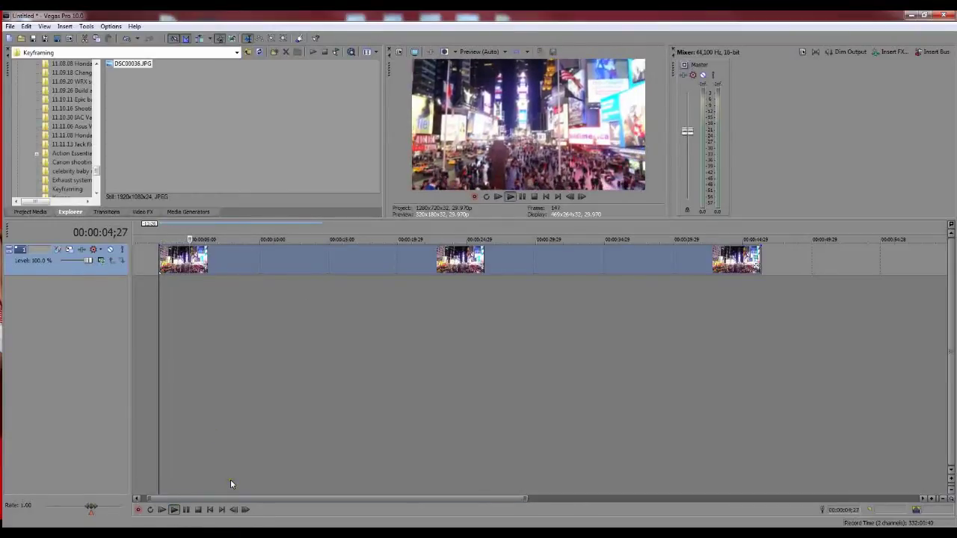
pyautogui.click(198, 509)
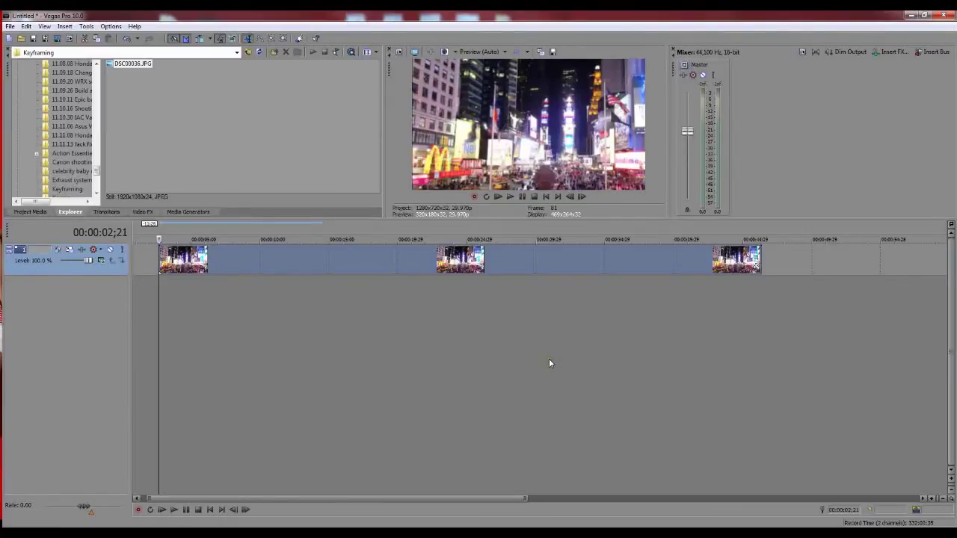
pyautogui.click(754, 259)
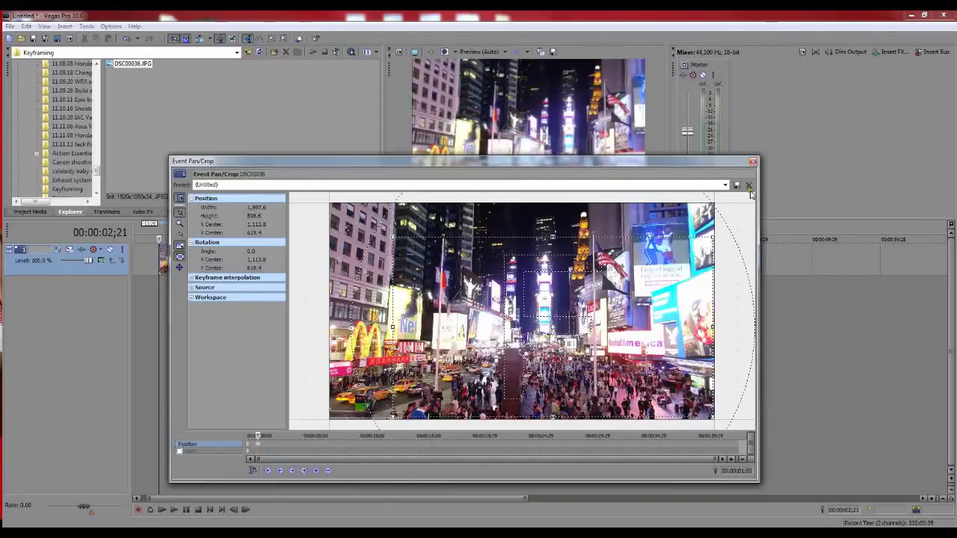
# Step: Close the Event Pan/Crop window to get back to the main timeline
pyautogui.click(752, 161)
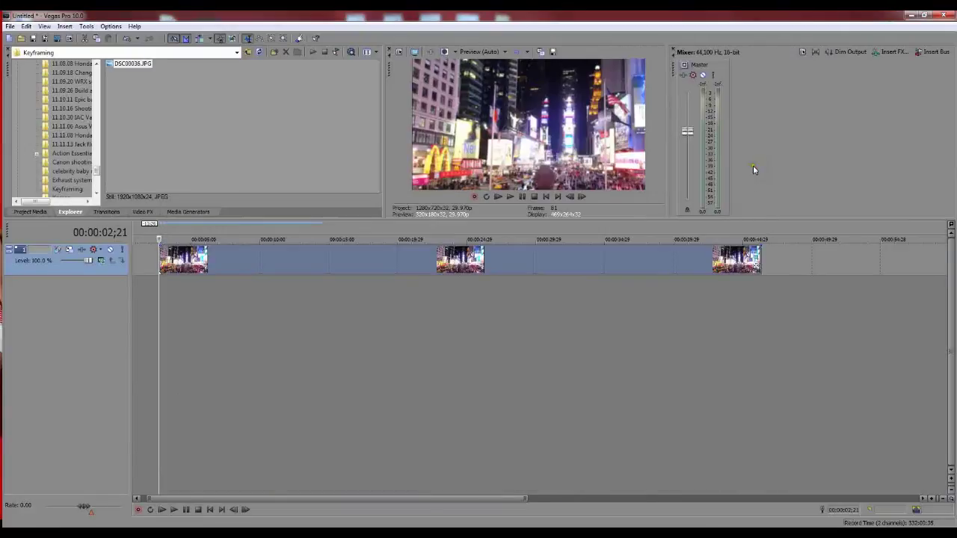